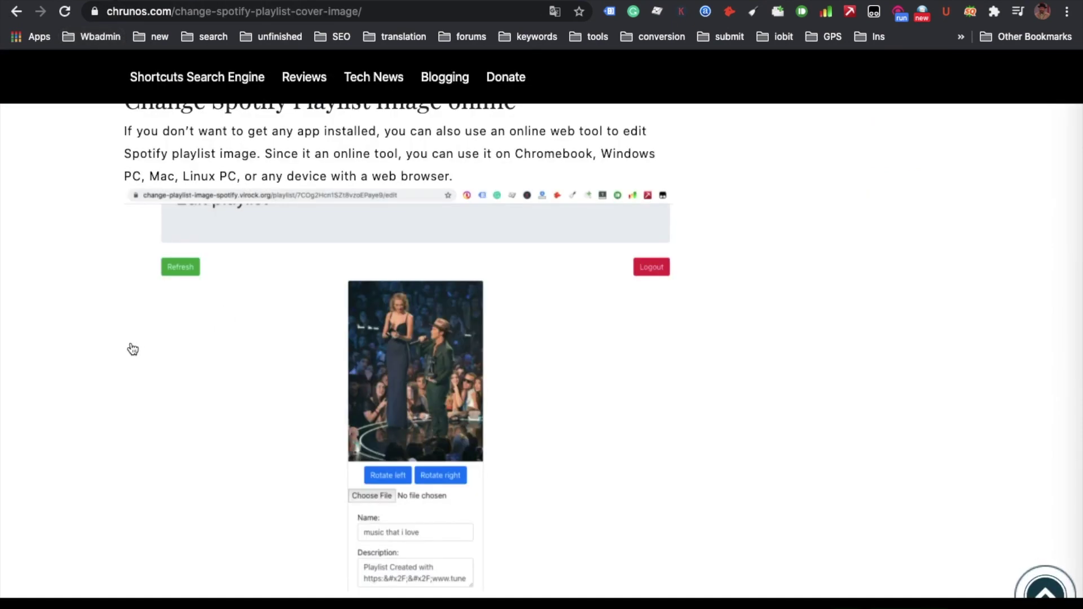
Scroll the Chrunos article up to its 'Change Spotify Playlist Image online' section.
{"action": "scroll", "coordinate": [131, 348], "scroll_direction": "up", "scroll_amount": 3}
Scroll the article to find the 'this web page' link to the virock.org tool.
{"action": "scroll", "coordinate": [132, 348], "scroll_direction": "up", "scroll_amount": 1}
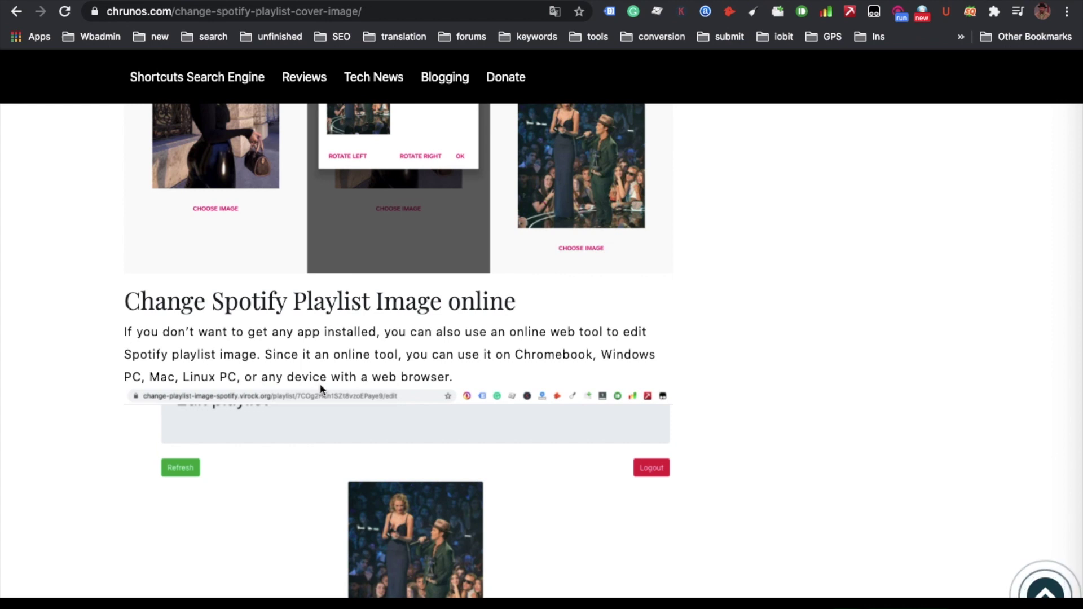
{"action": "scroll", "coordinate": [319, 387], "scroll_direction": "down", "scroll_amount": 10}
{"action": "scroll", "coordinate": [320, 389], "scroll_direction": "up", "scroll_amount": 2}
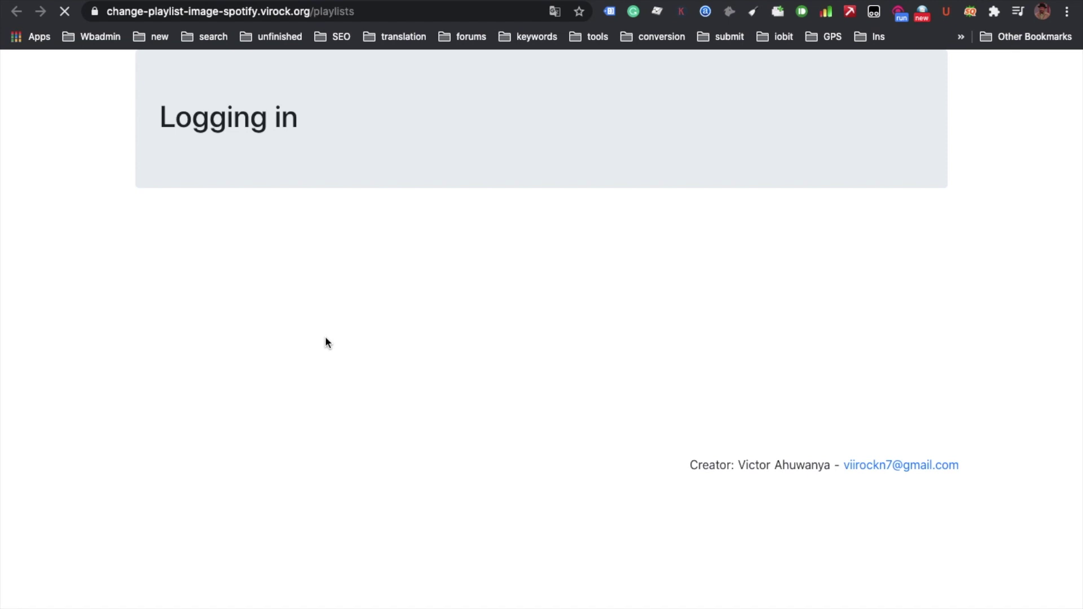
Scroll down the All playlists list and open the Test playlist's page.
{"action": "scroll", "coordinate": [375, 282], "scroll_direction": "down", "scroll_amount": 5}
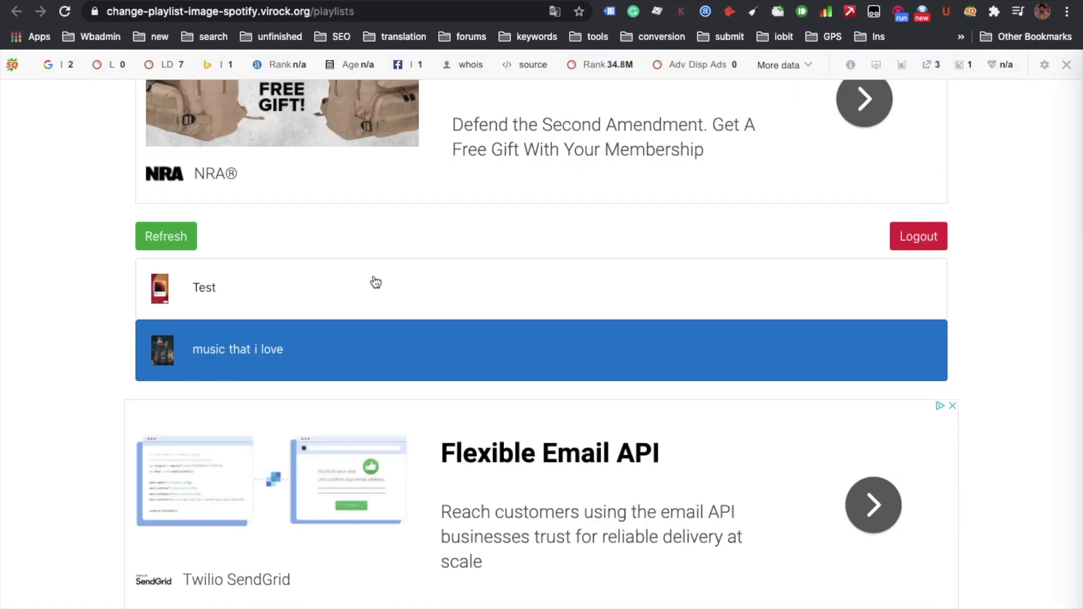
{"action": "scroll", "coordinate": [375, 282], "scroll_direction": "up", "scroll_amount": 5}
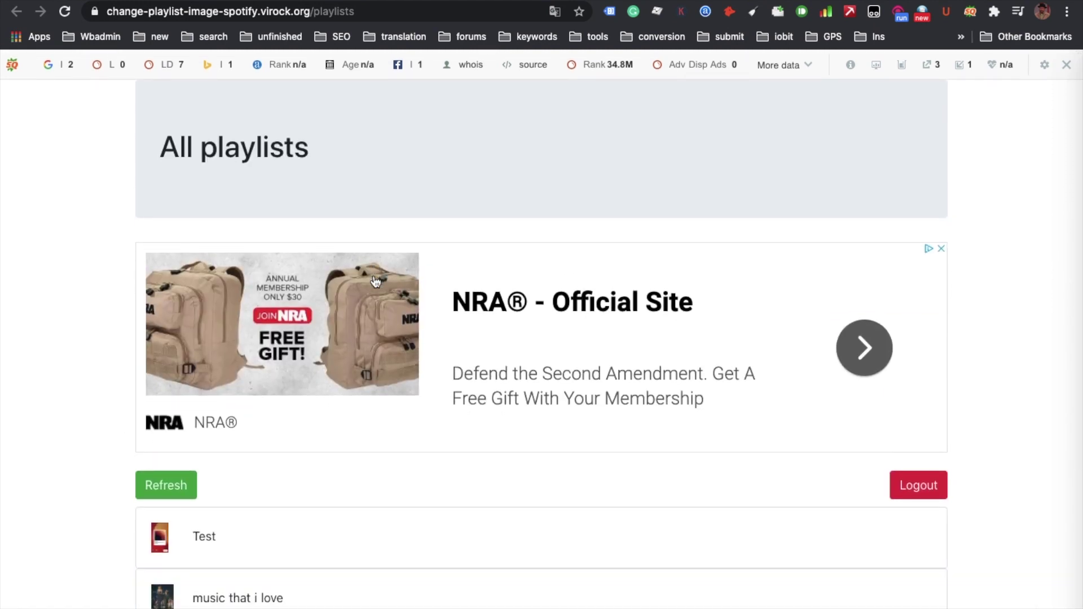
{"action": "scroll", "coordinate": [376, 282], "scroll_direction": "down", "scroll_amount": 5}
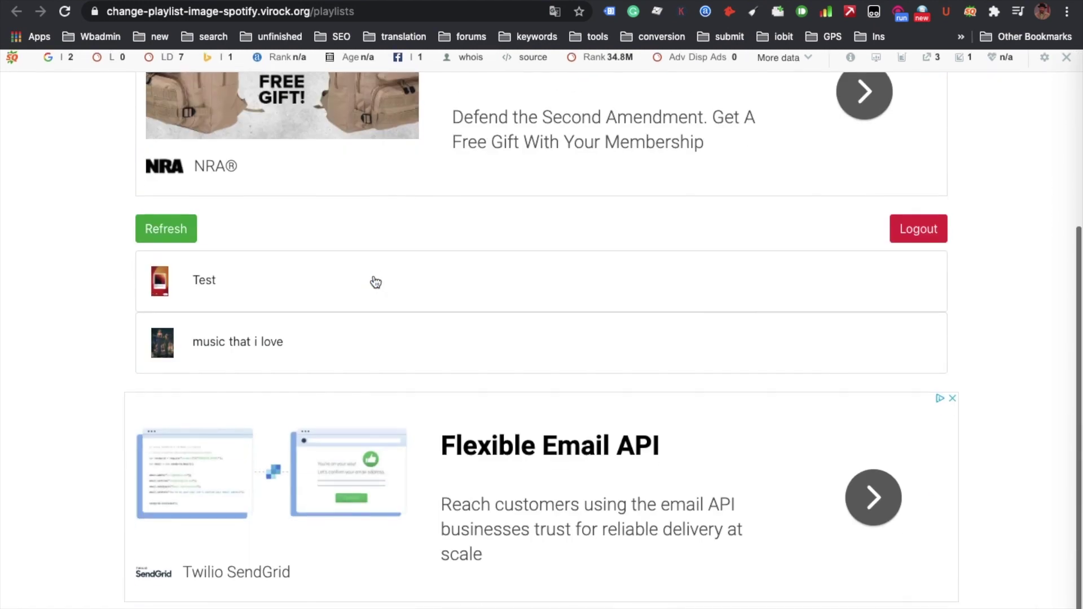
{"action": "left_click", "coordinate": [361, 289]}
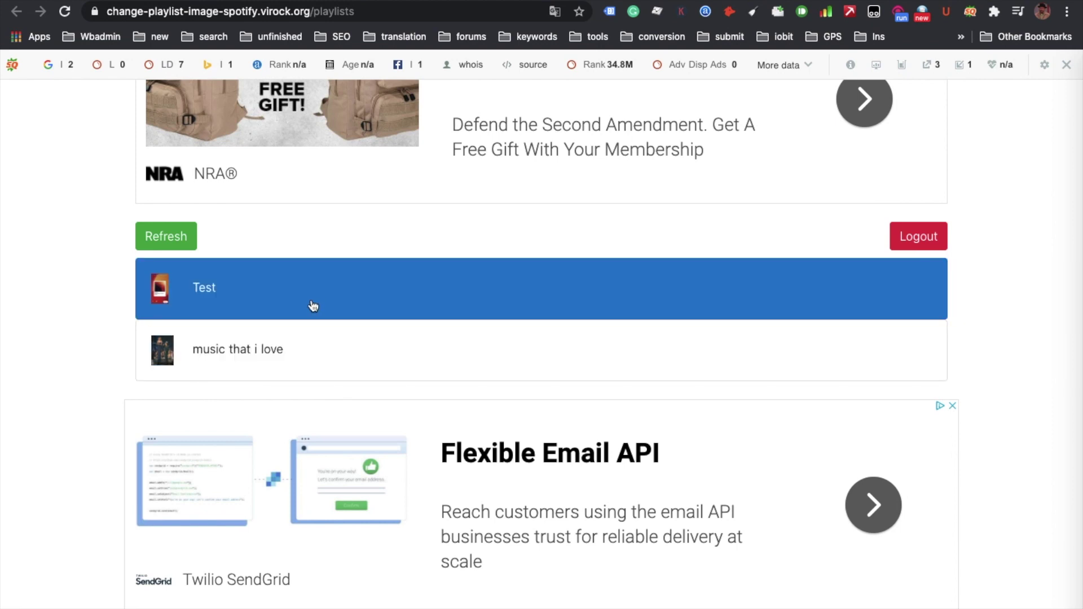
{"action": "left_click", "coordinate": [313, 305]}
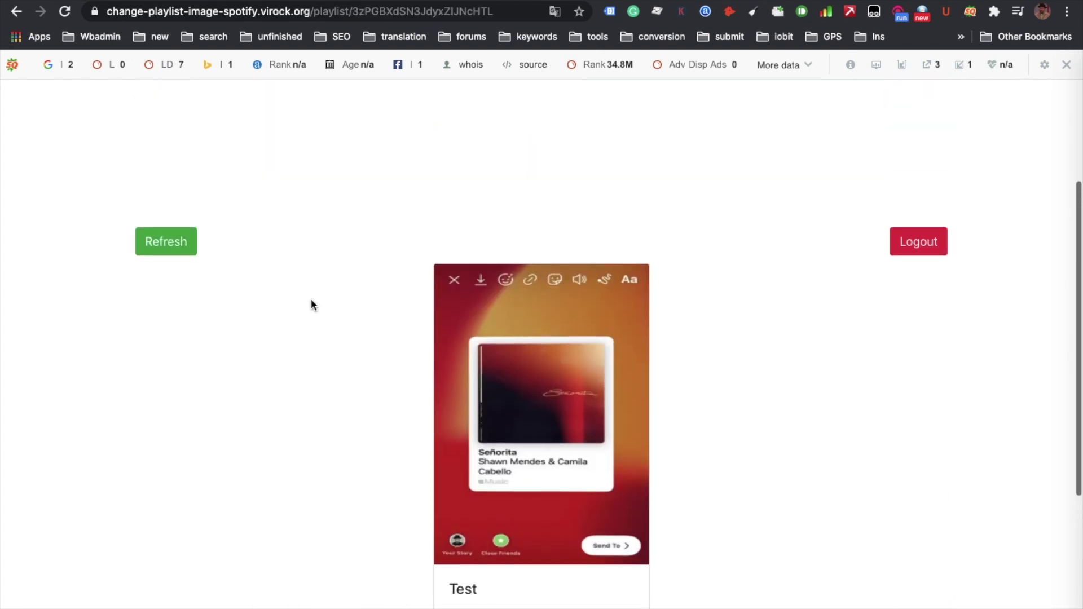
Open the Test playlist's edit form and bring up the file picker for a new cover.
{"action": "scroll", "coordinate": [313, 305], "scroll_direction": "down", "scroll_amount": 9}
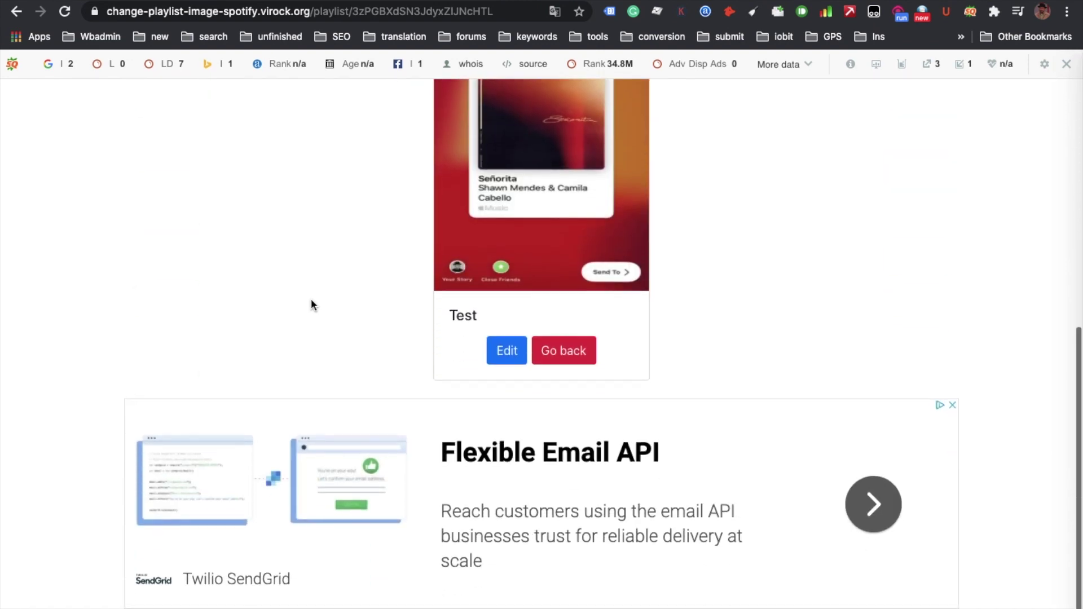
{"action": "left_click", "coordinate": [507, 353]}
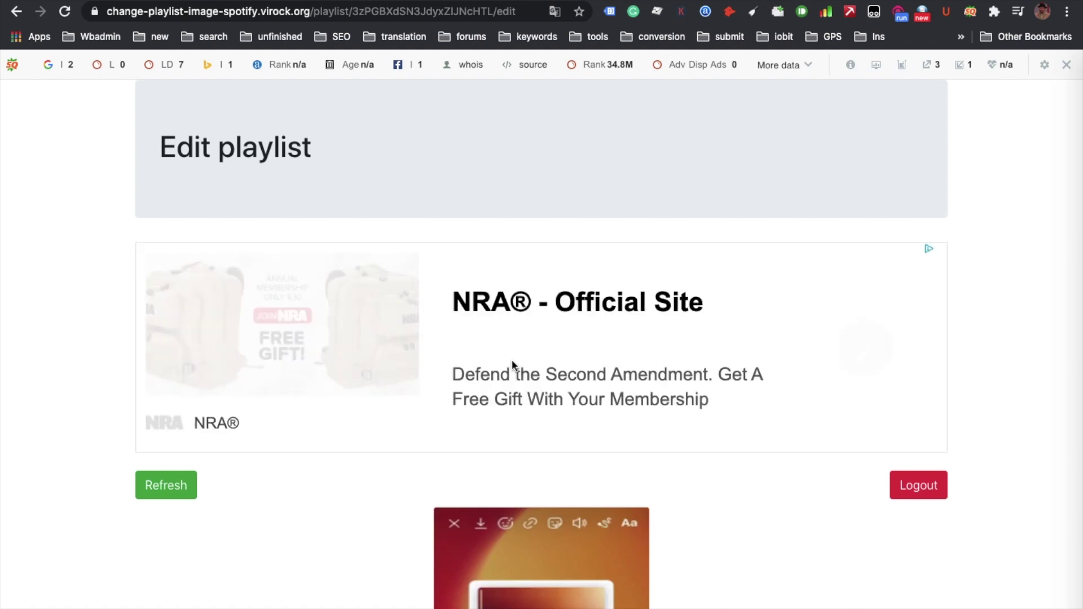
{"action": "scroll", "coordinate": [513, 360], "scroll_direction": "down", "scroll_amount": 9}
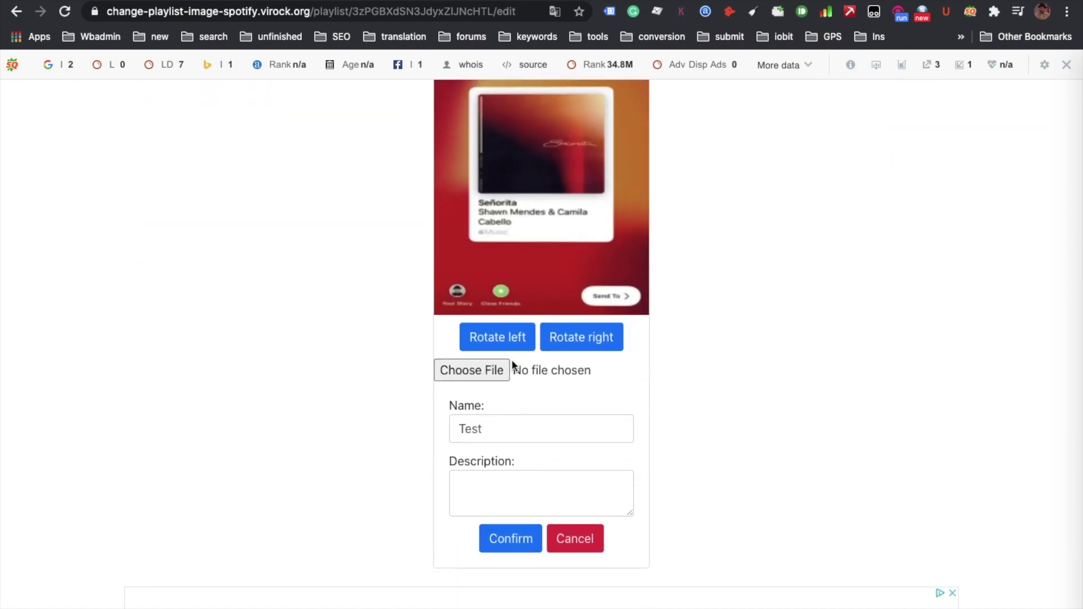
{"action": "left_click", "coordinate": [480, 371]}
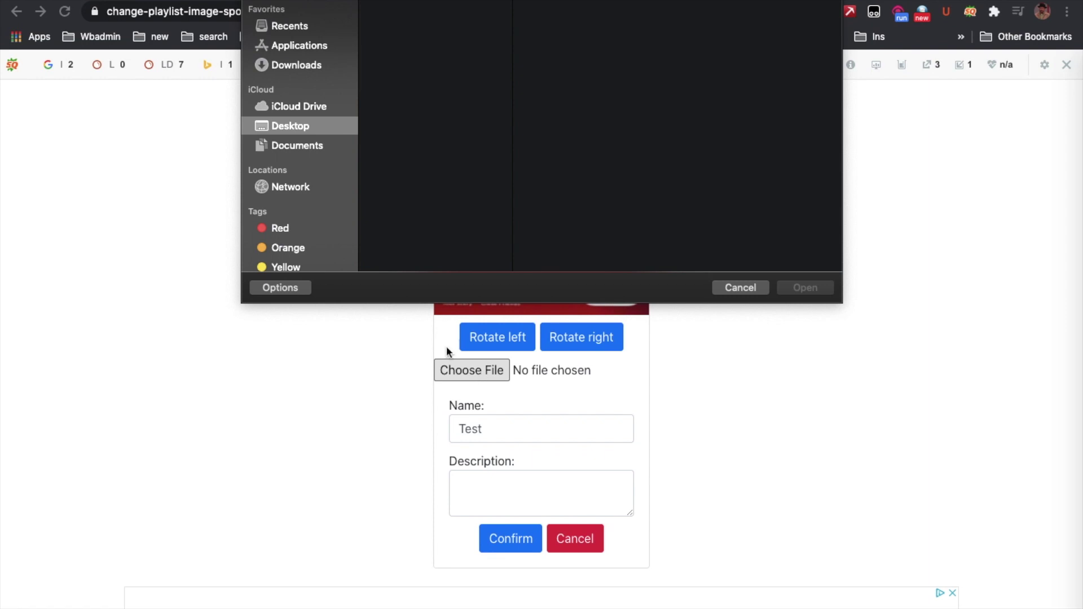
Load telegram-bots-for-music.jpg as the cover and rename the playlist from 'Test' to 'spotify'.
{"action": "left_click", "coordinate": [443, 47]}
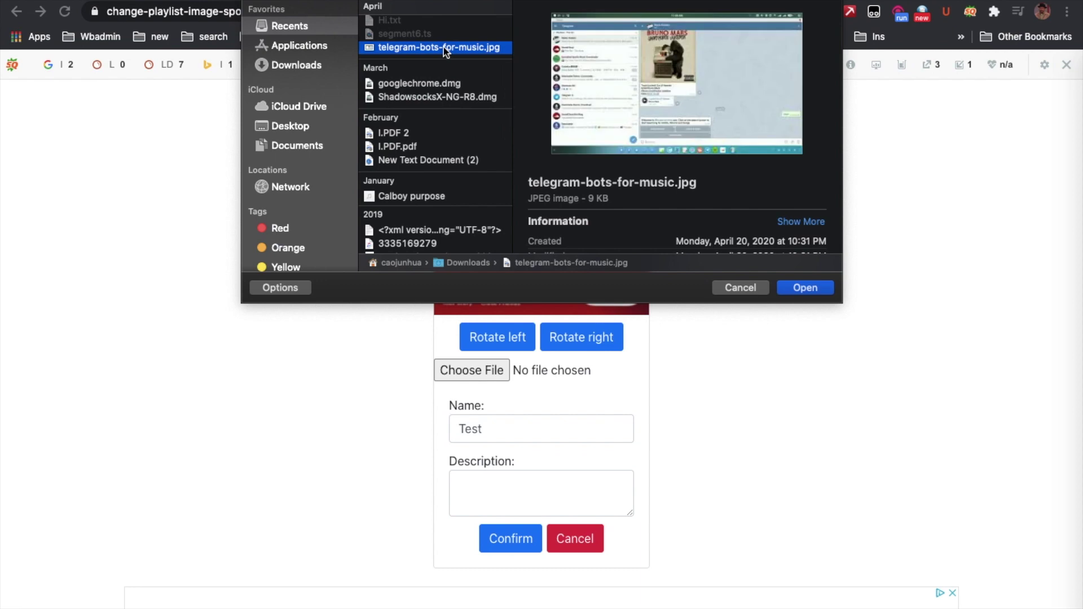
{"action": "left_click", "coordinate": [811, 290]}
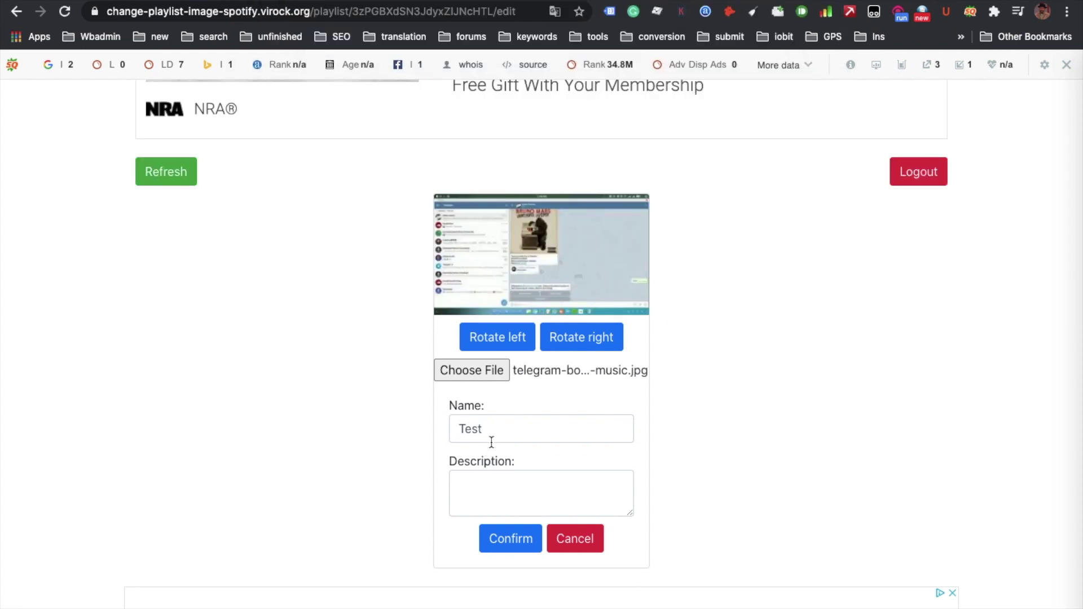
{"action": "left_click", "coordinate": [498, 431]}
{"action": "key", "text": "BackSpace"}
{"action": "key", "text": "BackSpace"}
{"action": "key", "text": "BackSpace"}
{"action": "key", "text": "BackSpace"}
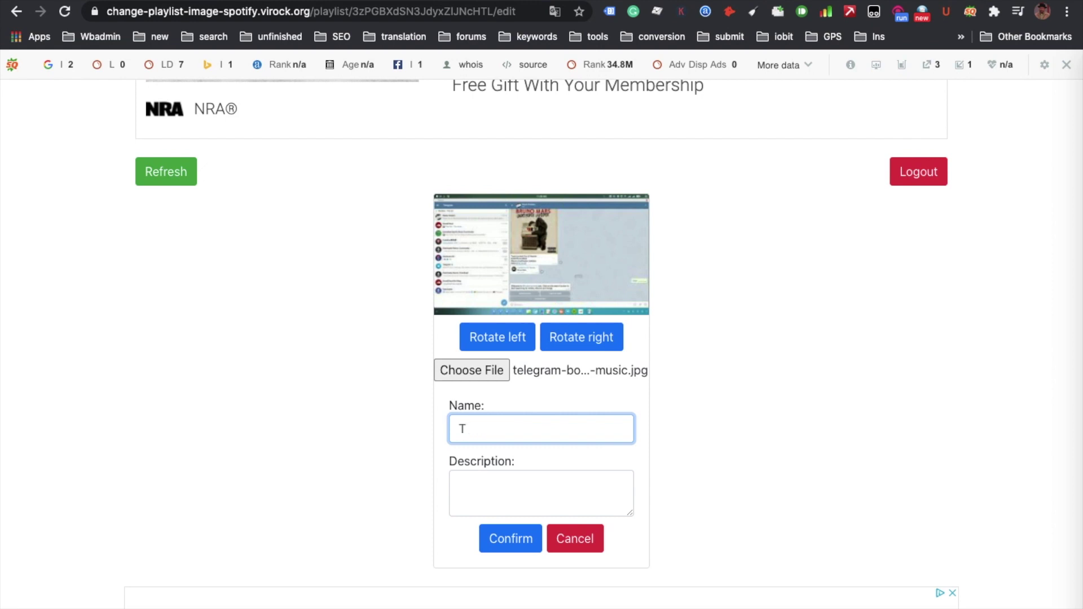
{"action": "type", "text": "spotify"}
Enter the description 'testing' and save the new image, name and description.
{"action": "left_click", "coordinate": [459, 485]}
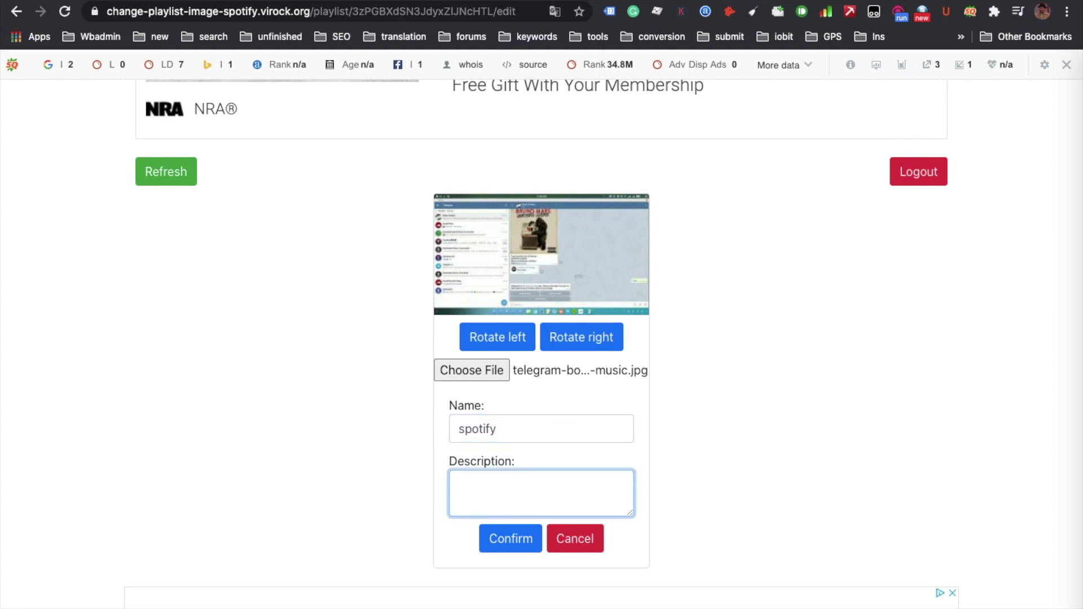
{"action": "type", "text": "cha"}
{"action": "key", "text": "BackSpace"}
{"action": "key", "text": "BackSpace"}
{"action": "key", "text": "BackSpace"}
{"action": "type", "text": "testing"}
{"action": "left_click", "coordinate": [514, 544]}
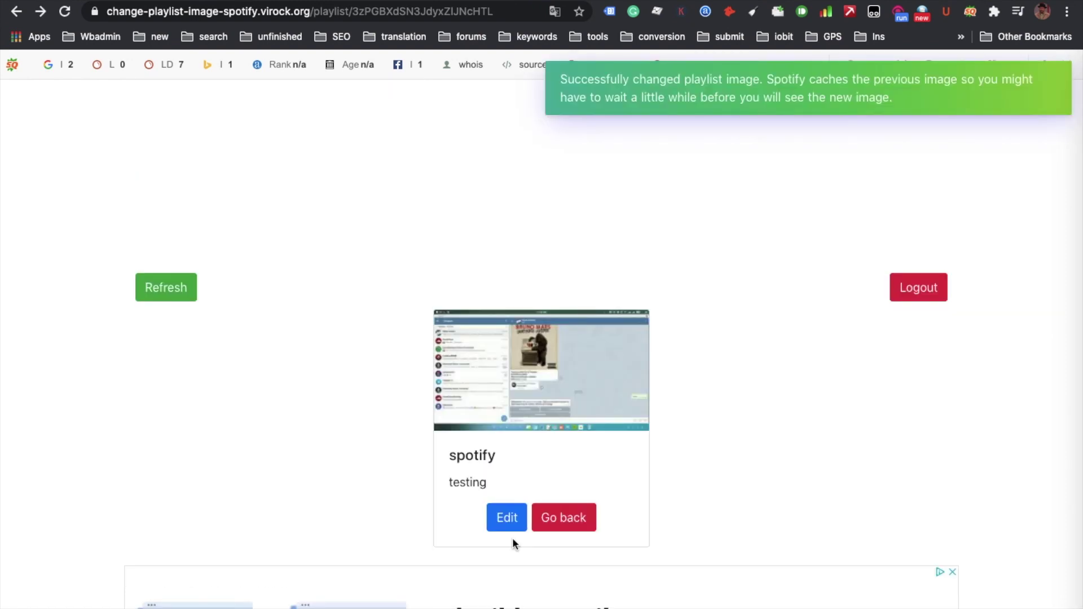
Return to All playlists, where 'spotify' shows its new thumbnail beside 'music that i love'.
{"action": "left_click", "coordinate": [573, 519]}
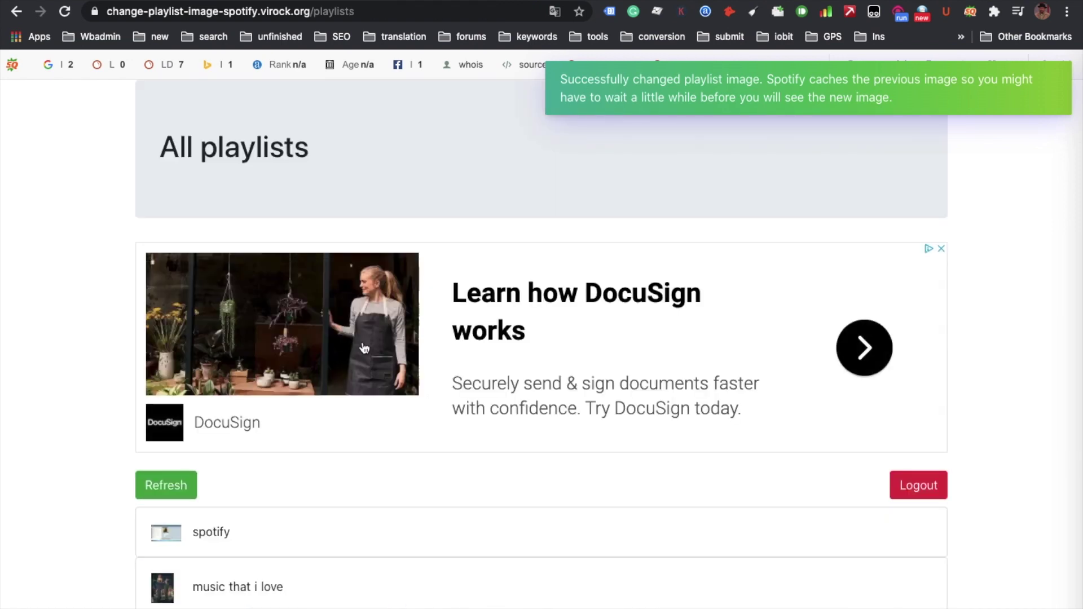
{"action": "scroll", "coordinate": [363, 348], "scroll_direction": "down", "scroll_amount": 3}
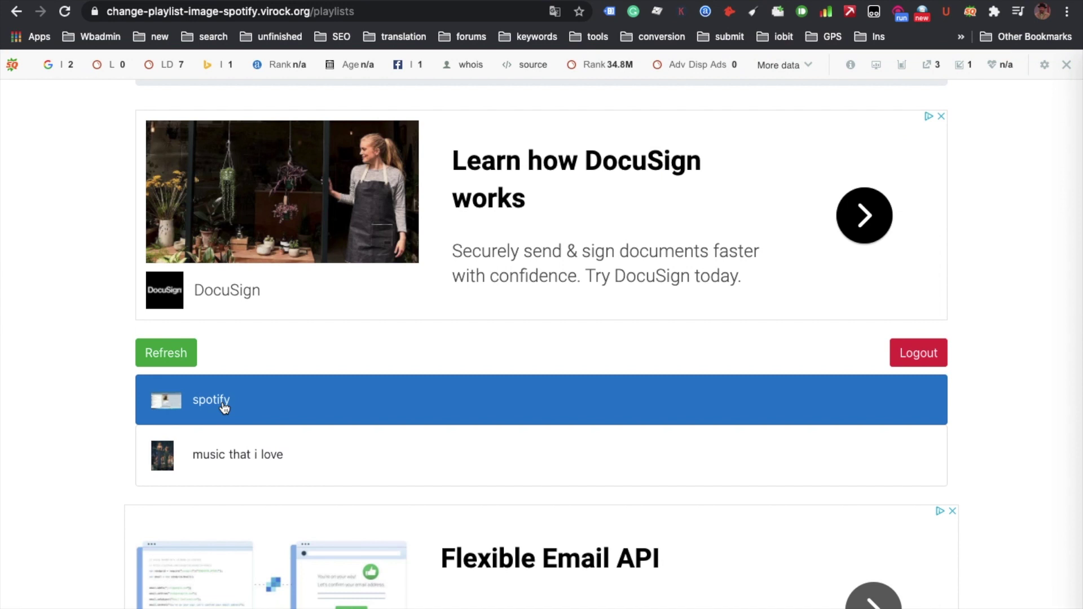
Log out of the tool, log back in, and start entering open.spotify.com in a new tab.
{"action": "left_click", "coordinate": [907, 362]}
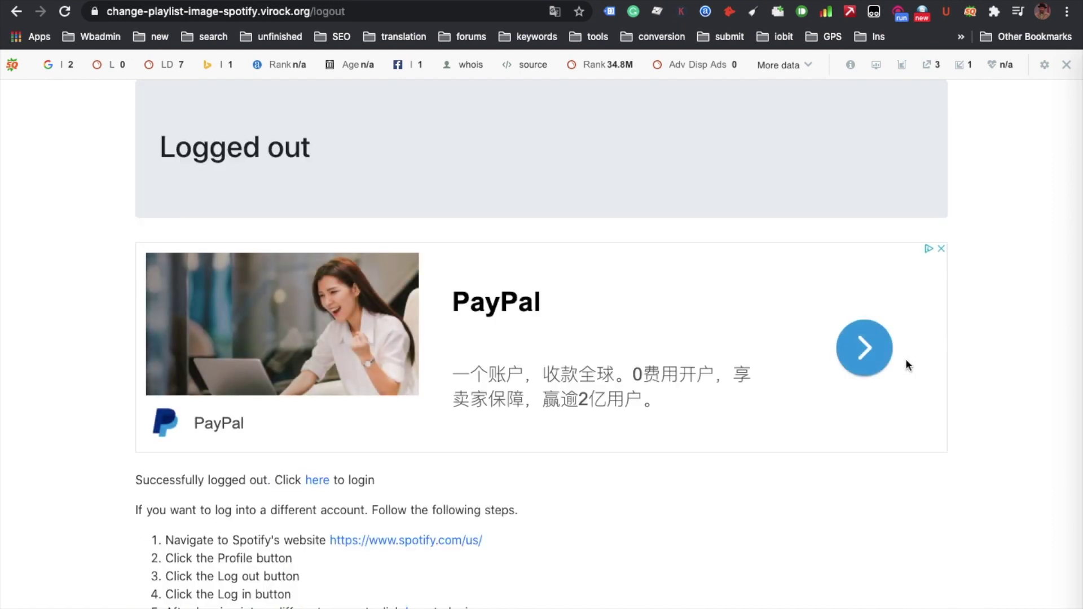
{"action": "scroll", "coordinate": [763, 408], "scroll_direction": "down", "scroll_amount": 3}
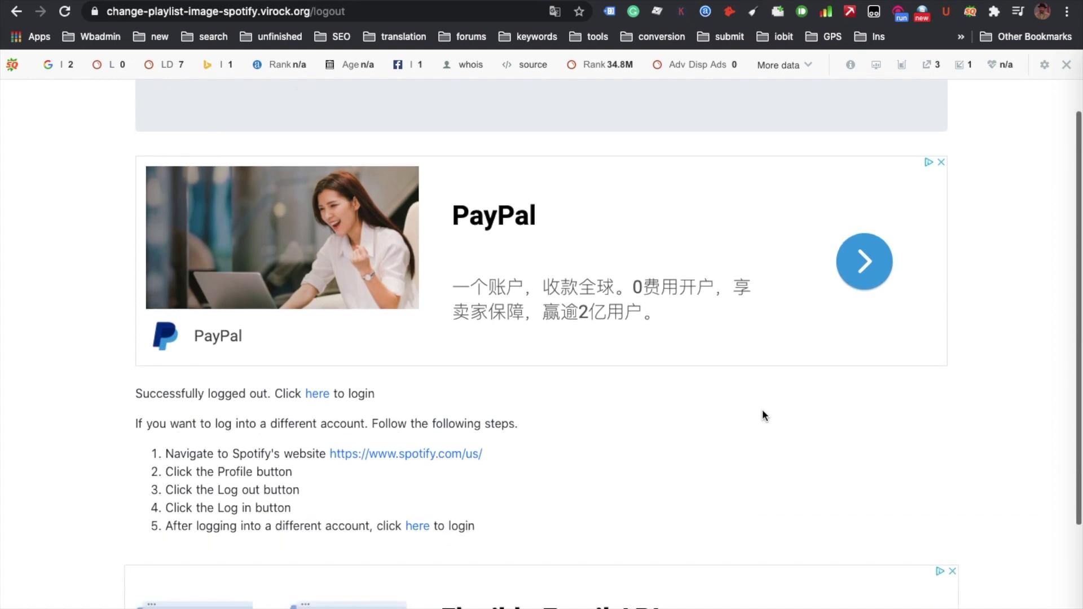
{"action": "scroll", "coordinate": [763, 408], "scroll_direction": "up", "scroll_amount": 3}
{"action": "scroll", "coordinate": [763, 408], "scroll_direction": "down", "scroll_amount": 5}
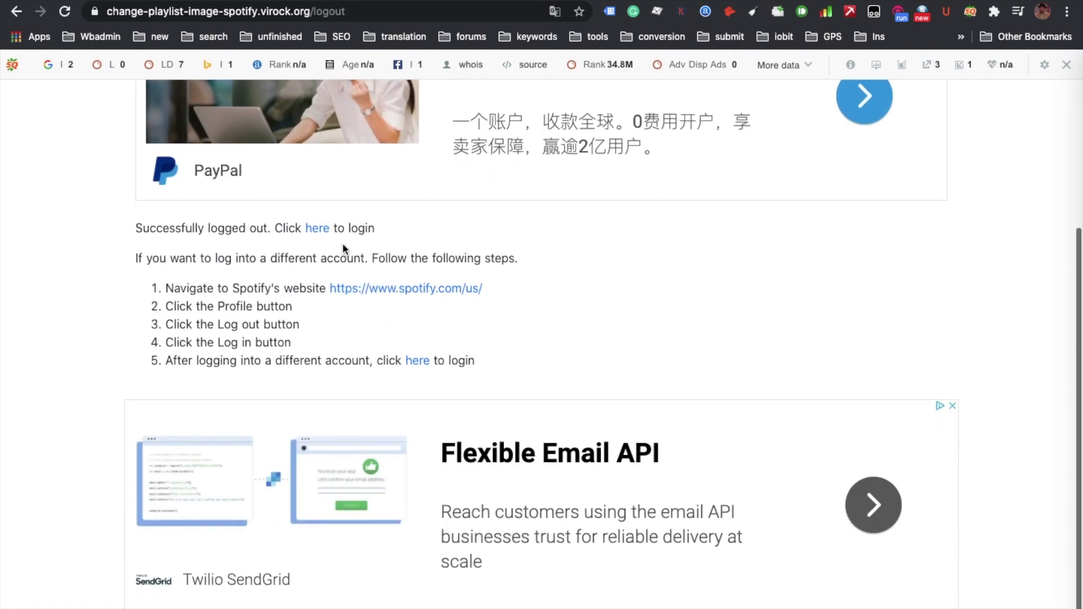
{"action": "left_click", "coordinate": [314, 231]}
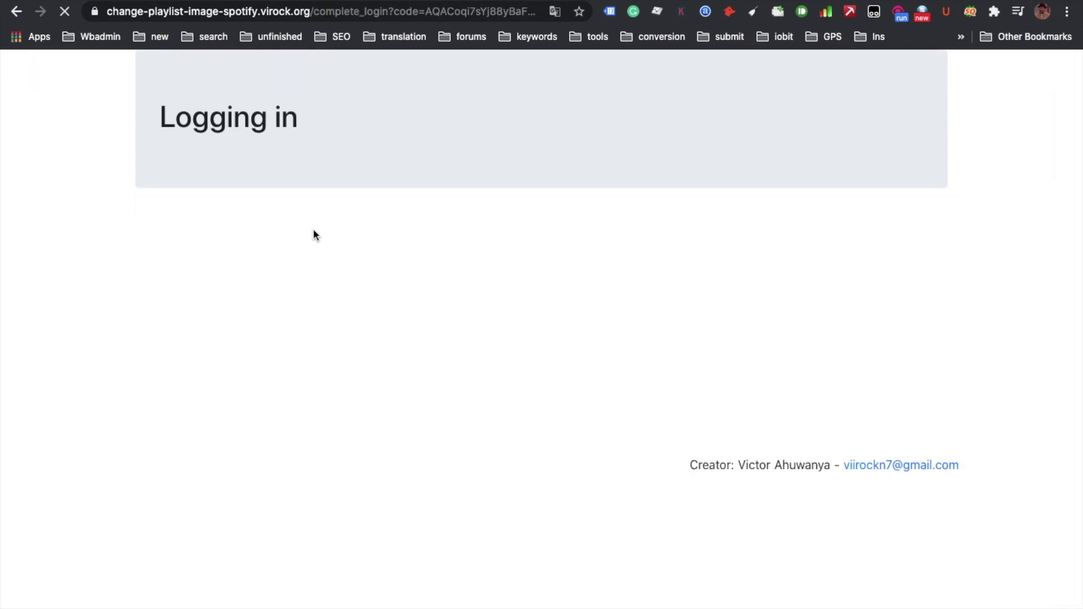
{"action": "key", "text": "super+t"}
{"action": "type", "text": "open.spotify.com/playlist/3zPGBXdSN3JdyxZlJNcHTL"}
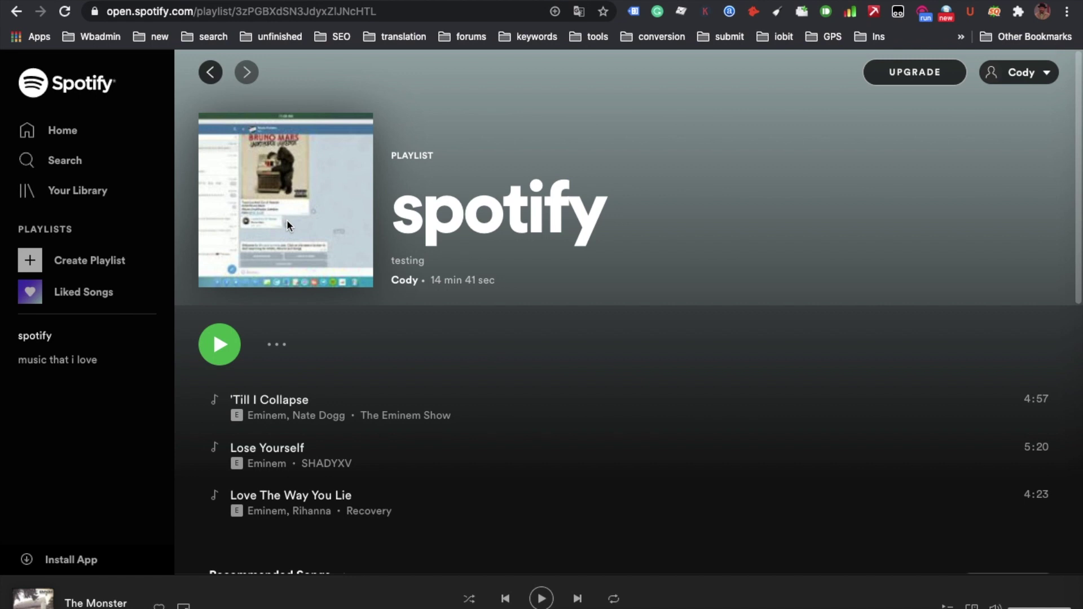
Go back to the tool's 'Logged out' page confirming the logout.
{"action": "key", "text": "super+Left"}
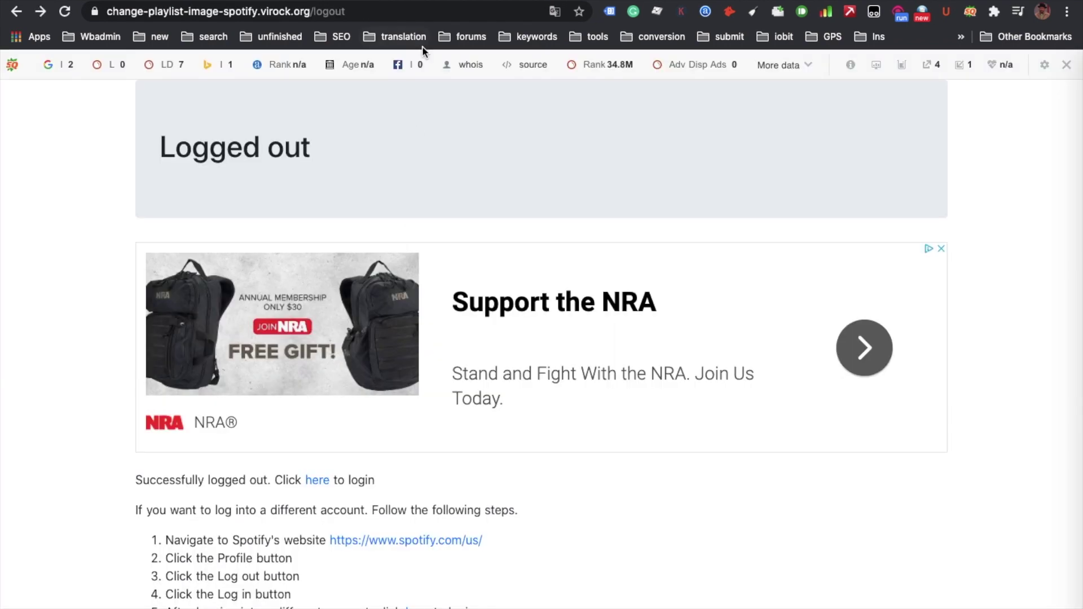
Switch to the YouTube tab playing 'Change Spotify Playlist Cover Image on iPhone or iPad'.
{"action": "key", "text": "ctrl+Tab"}
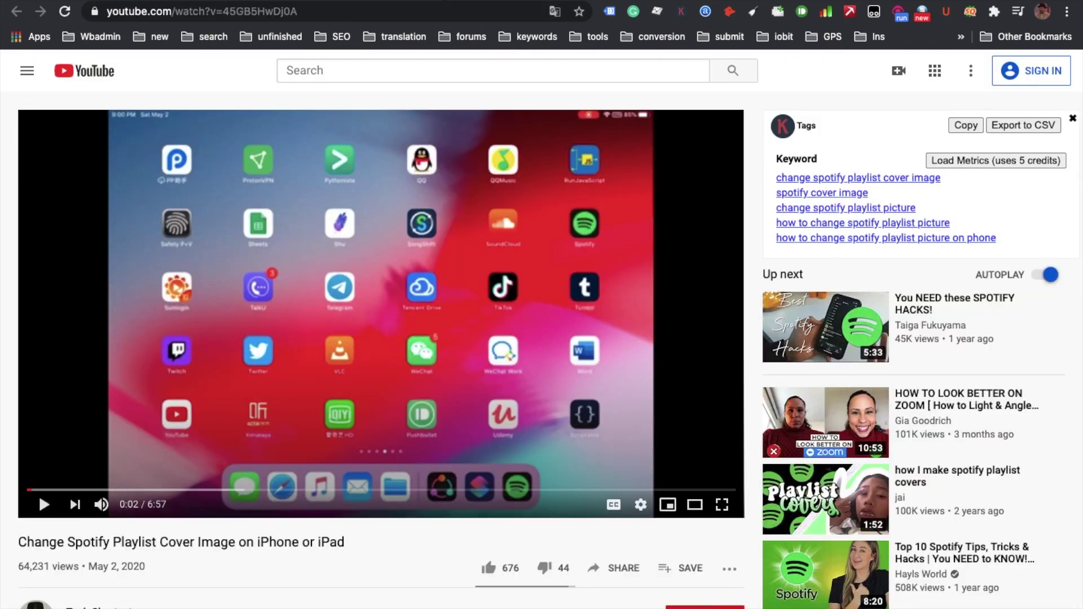